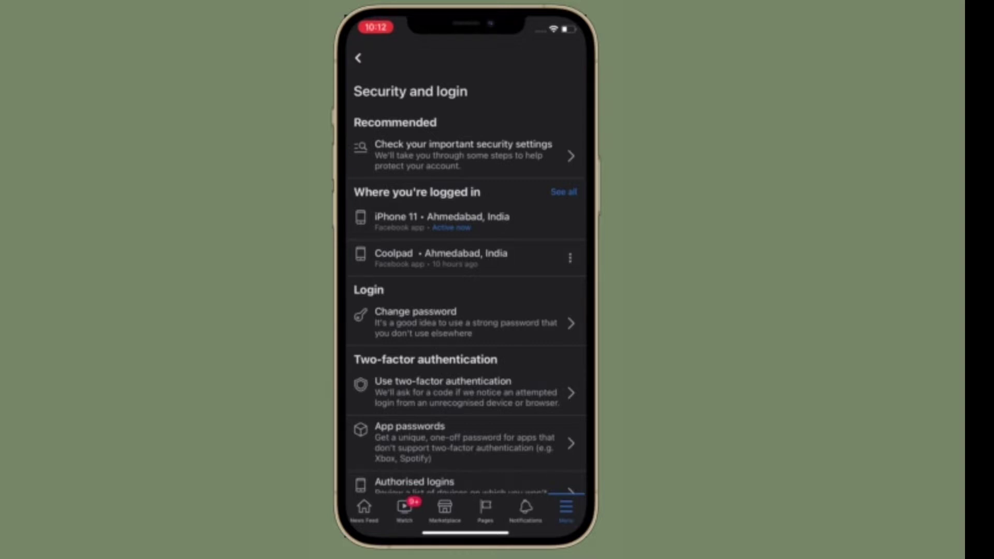
Open two-factor authentication and continue with the Authentication app method to show the QR code
{"action": "left_click", "coordinate": [442, 392]}
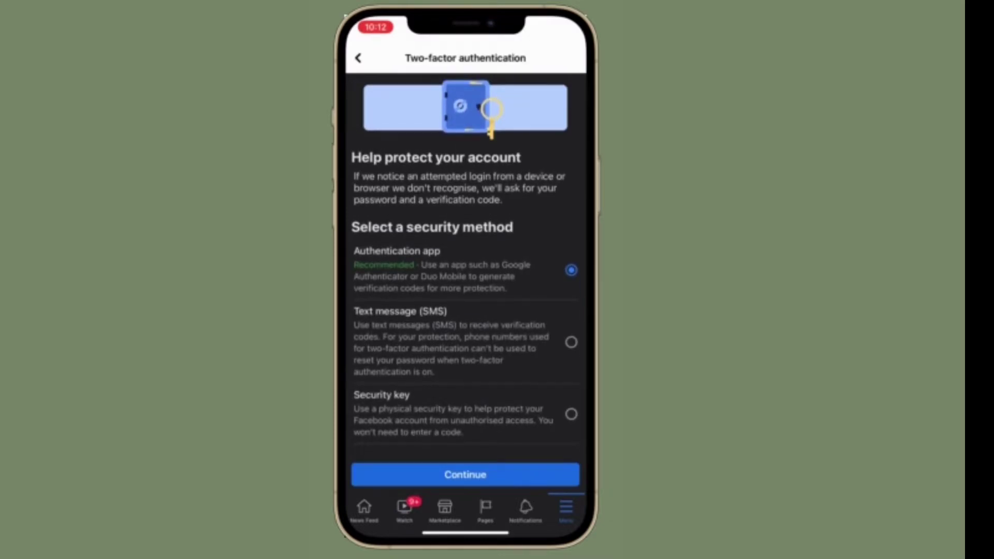
{"action": "left_click", "coordinate": [466, 475]}
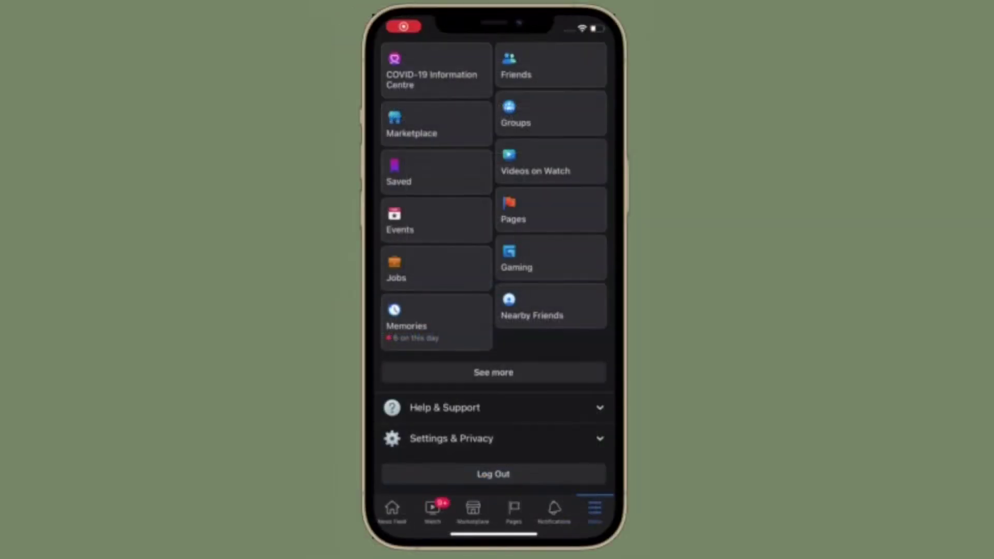
Navigate from Settings & Privacy through Settings to Use two-factor authentication
{"action": "left_click", "coordinate": [452, 438]}
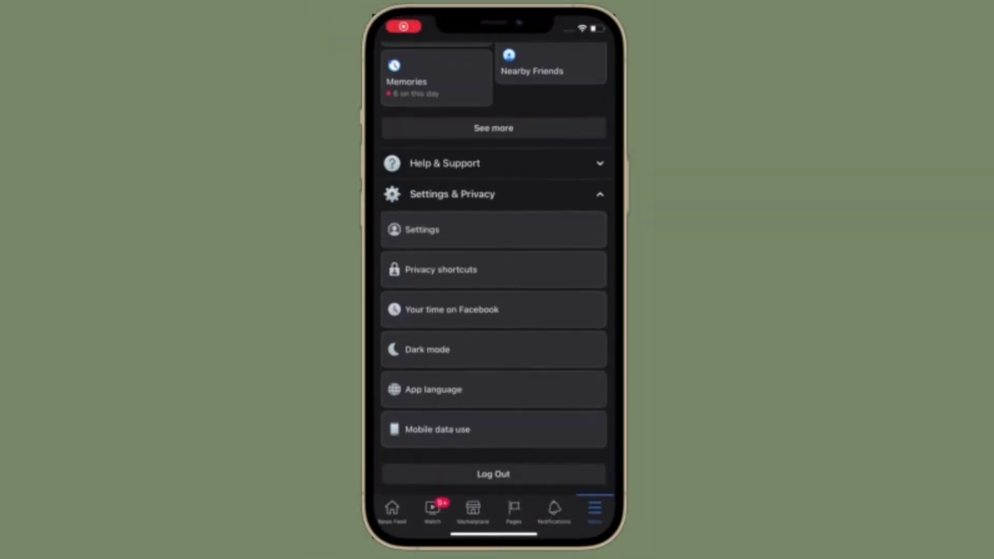
{"action": "left_click", "coordinate": [422, 229]}
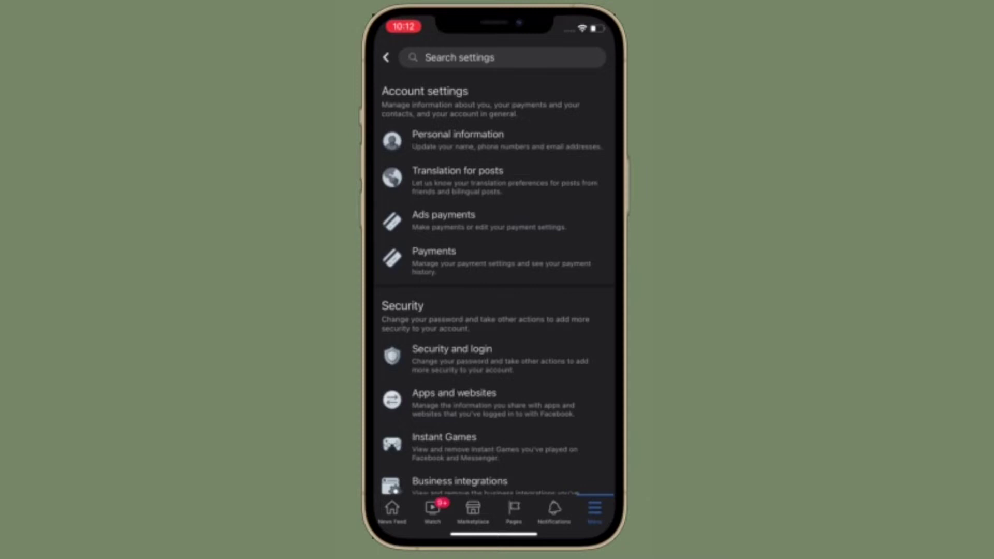
{"action": "scroll", "coordinate": [497, 284], "scroll_direction": "down", "scroll_amount": 2}
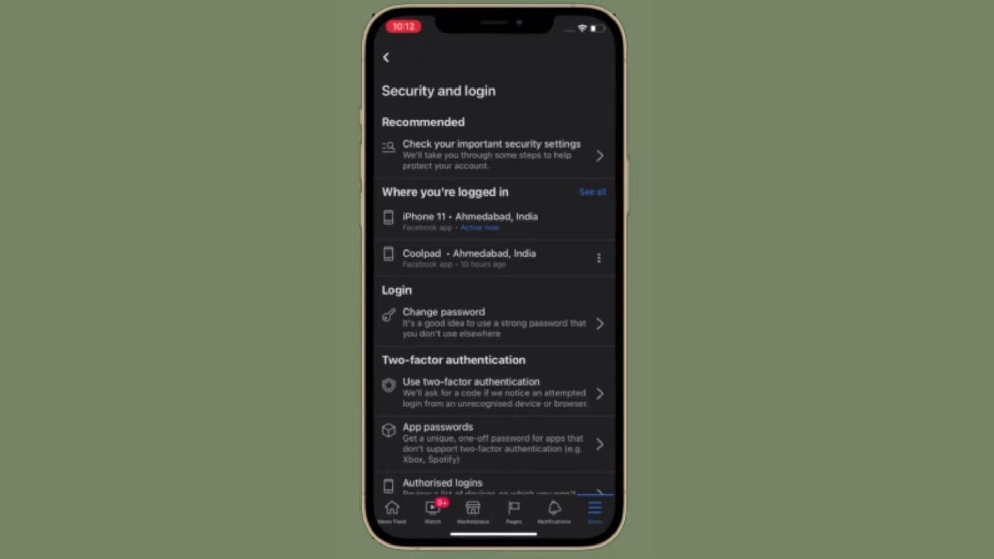
{"action": "left_click", "coordinate": [471, 393]}
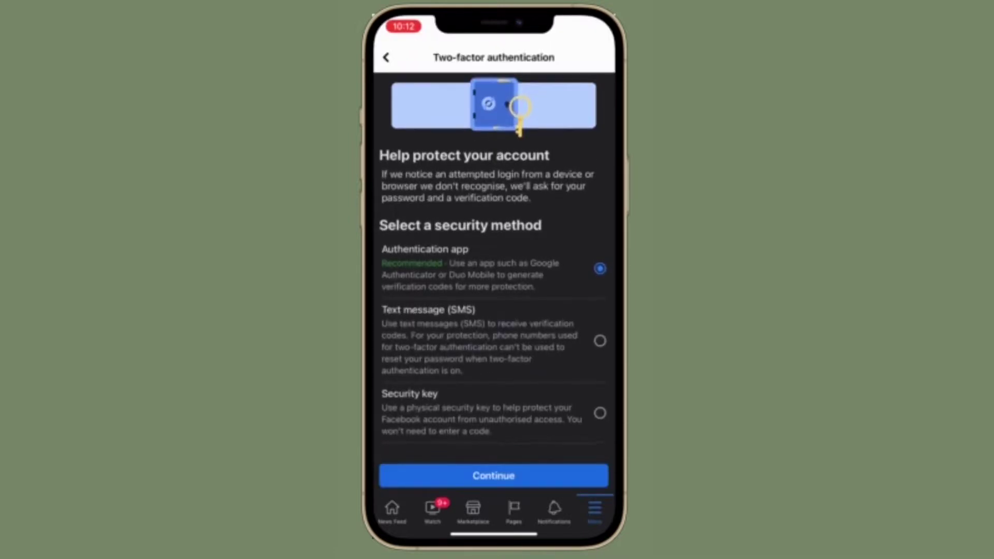
Continue with the Authentication app method, then return to Security and login
{"action": "left_click", "coordinate": [493, 476]}
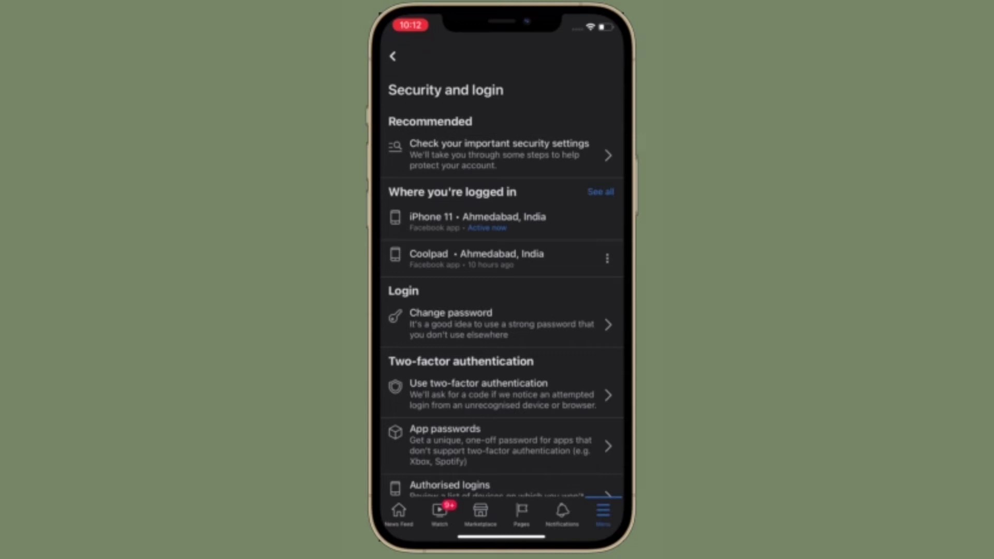
{"action": "left_click", "coordinate": [478, 394]}
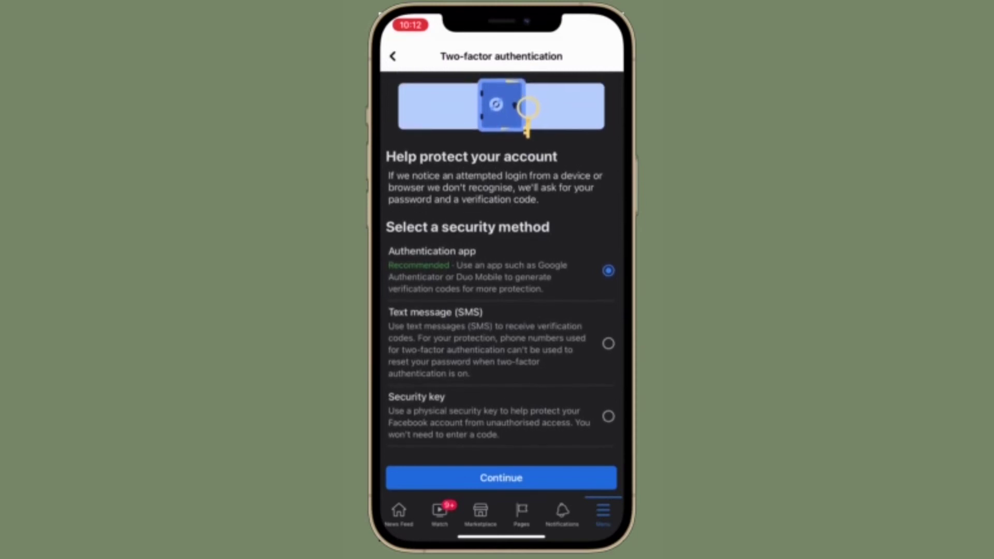
{"action": "left_click", "coordinate": [500, 478]}
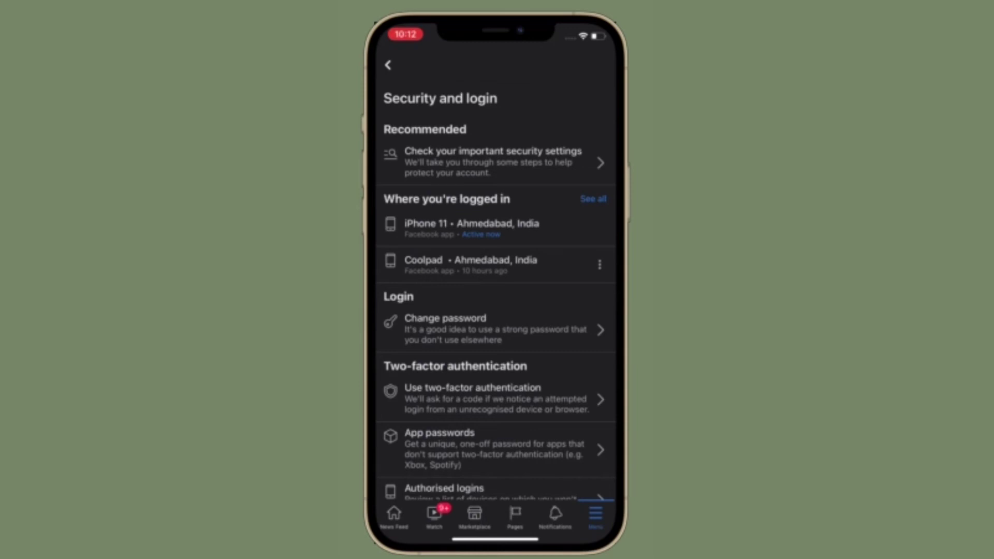
Open Use two-factor authentication from the Security and login page
{"action": "left_click", "coordinate": [473, 396]}
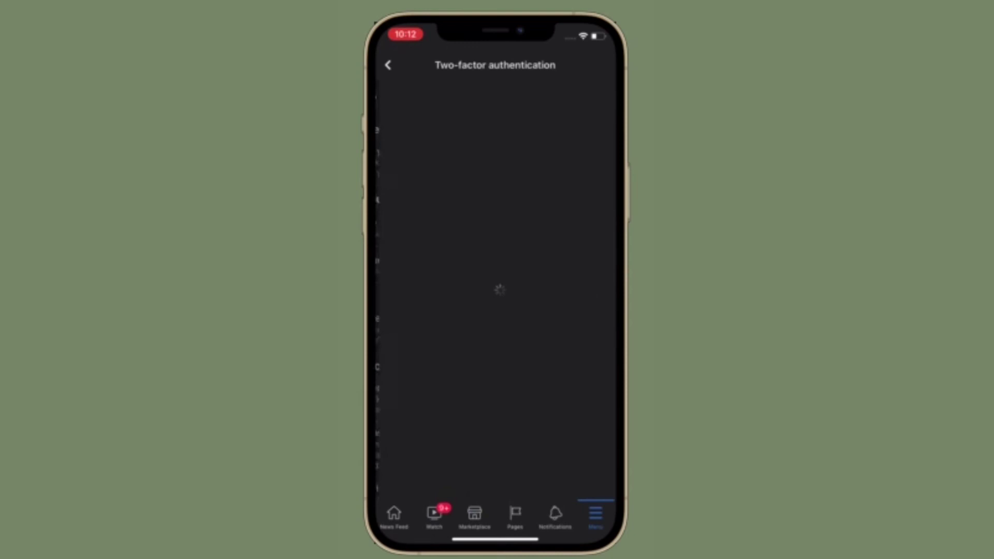